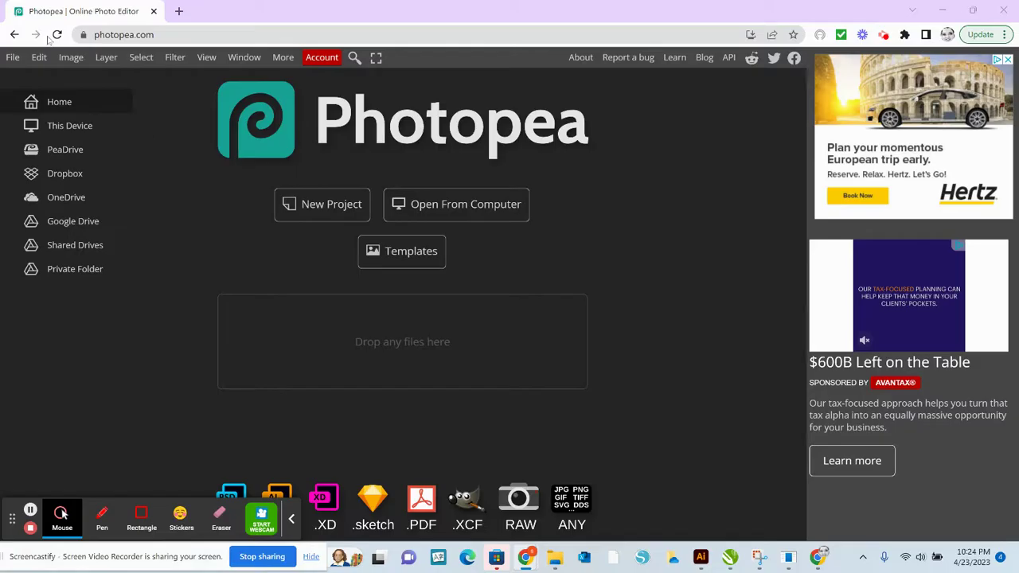
Create a blank 1640×856 document from the FB Group Header preset
left_click(12, 58)
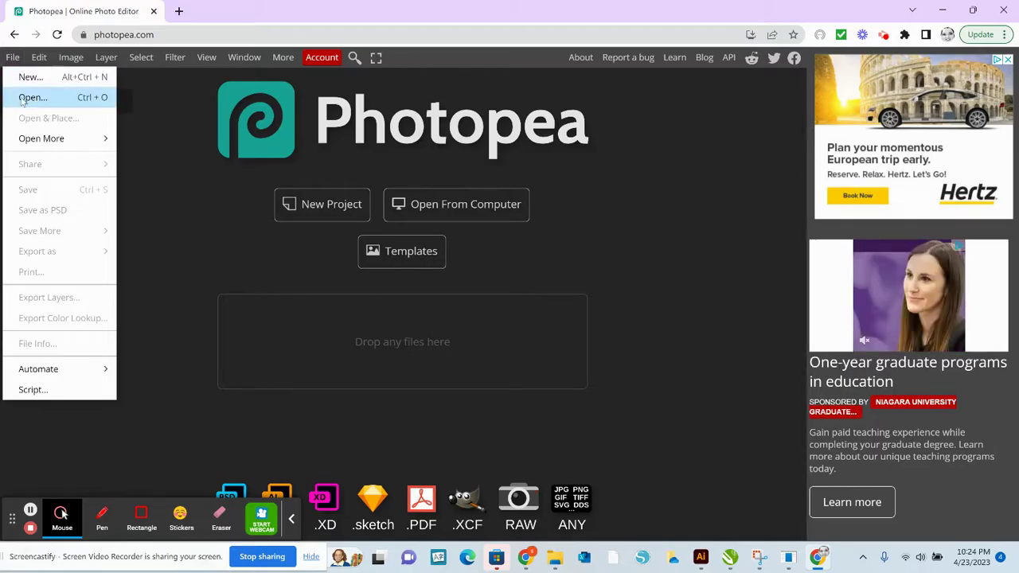
left_click(28, 82)
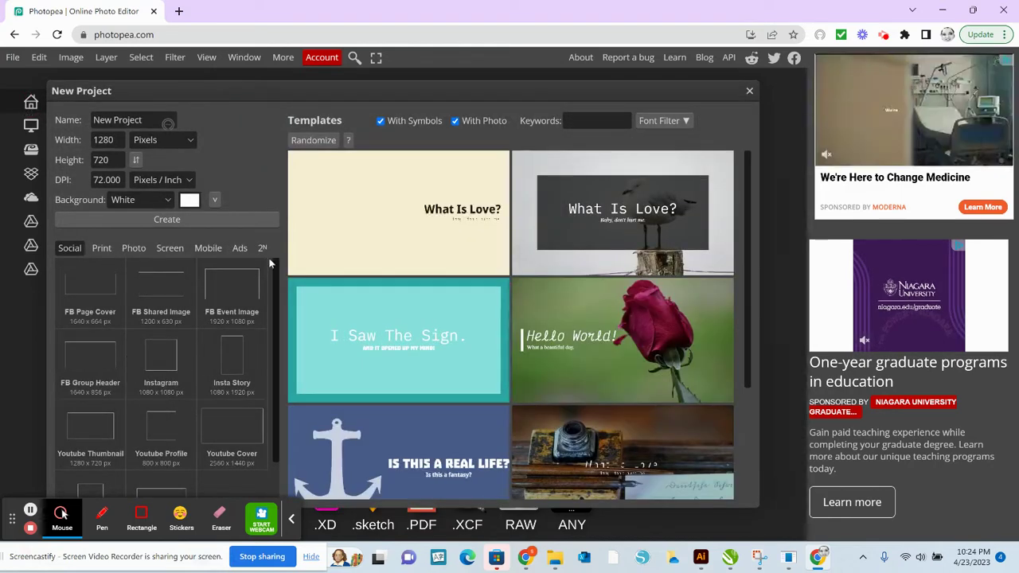
left_click(94, 363)
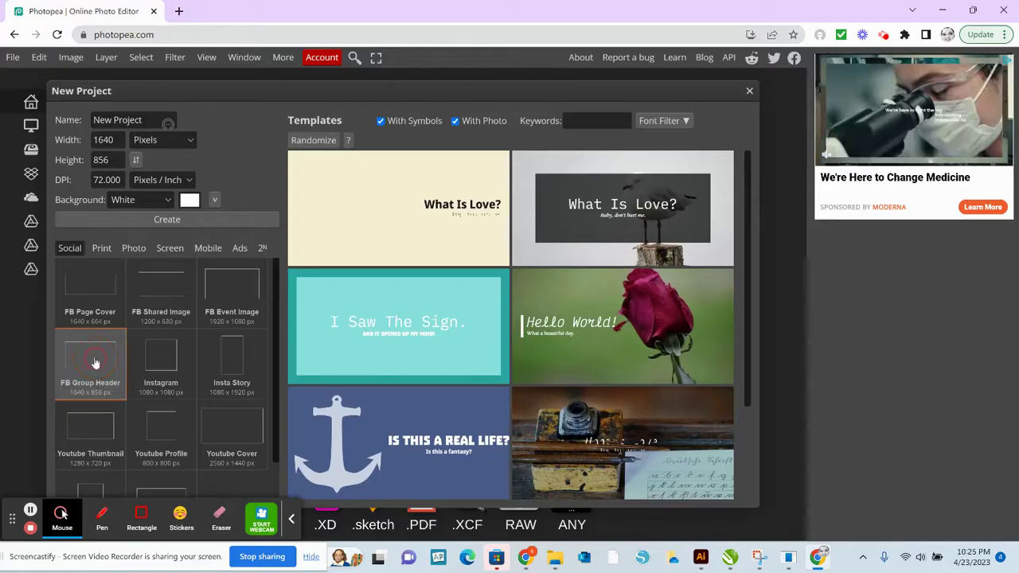
double_click(94, 363)
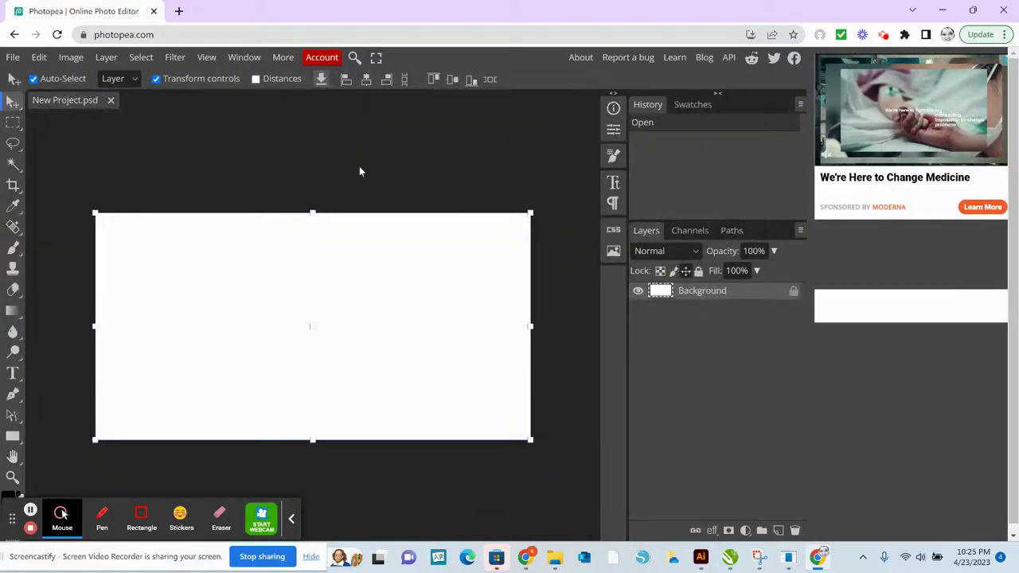
Open the tumbler mockup template file from Downloads > MariniStyleDesigns
left_click(12, 57)
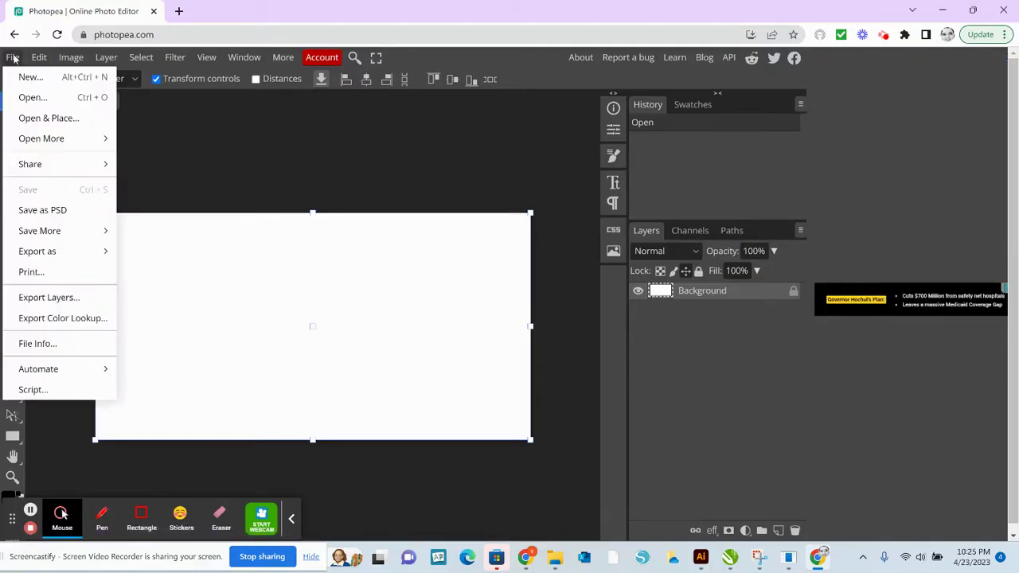
left_click(28, 102)
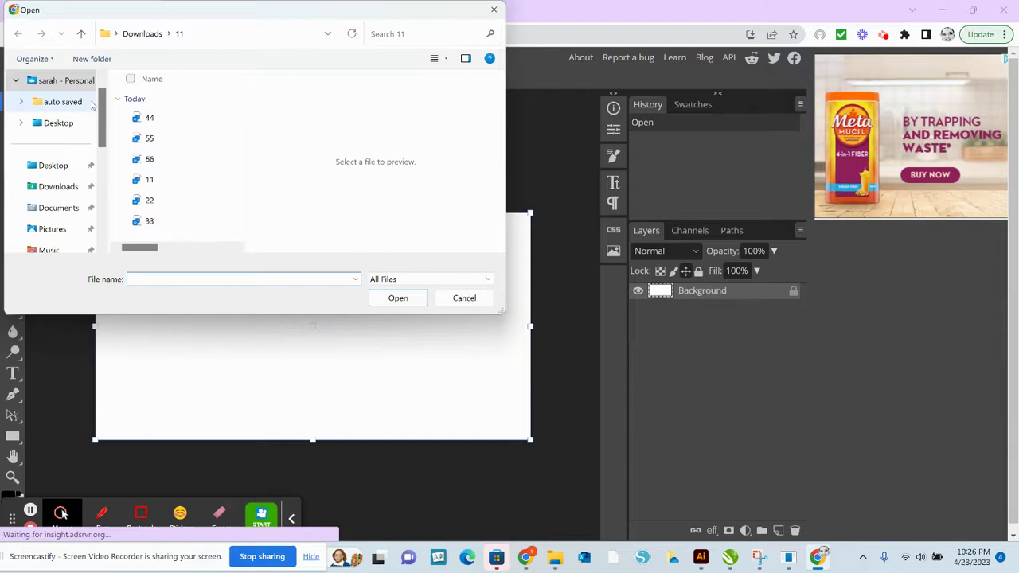
left_click(58, 186)
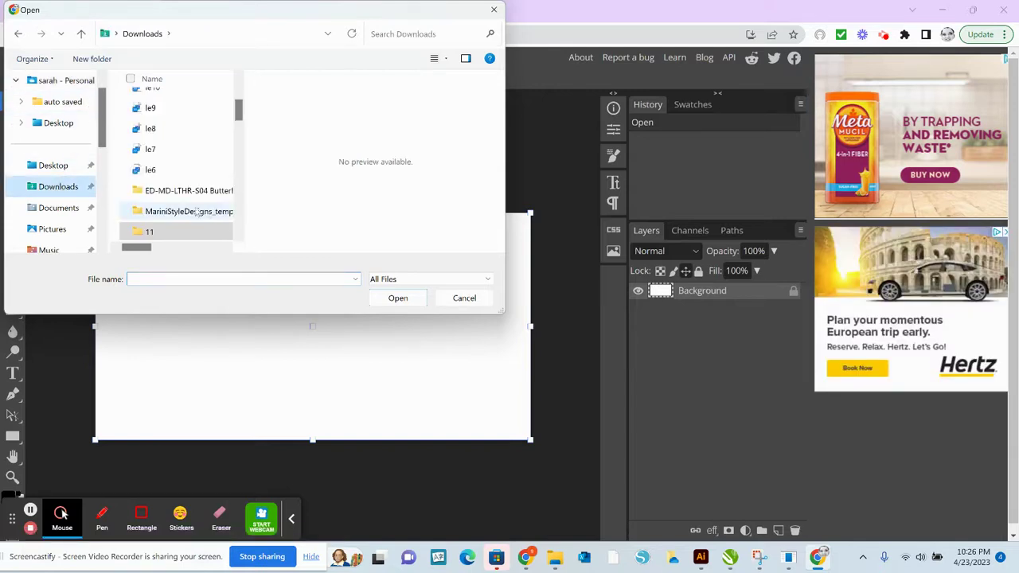
left_click(188, 211)
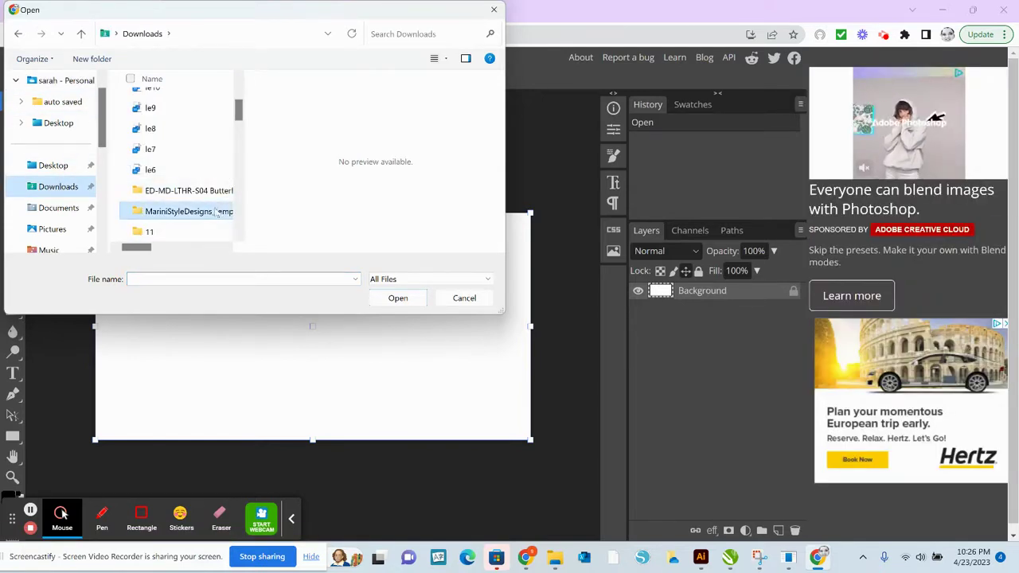
double_click(215, 211)
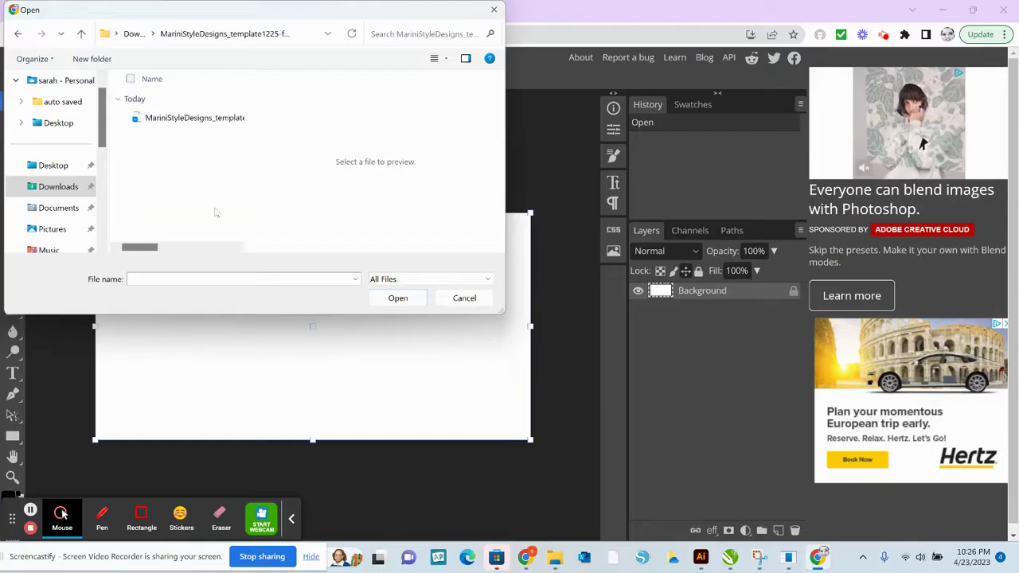
double_click(195, 117)
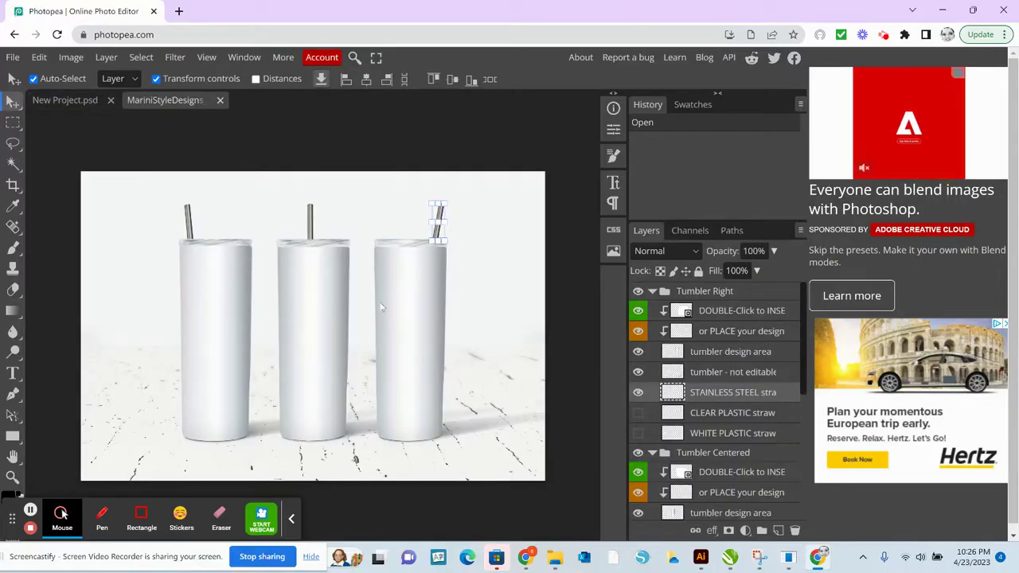
Free-transform the centred tumbler's design layer to about 193.59% wide and 74.67% high
left_click(484, 169)
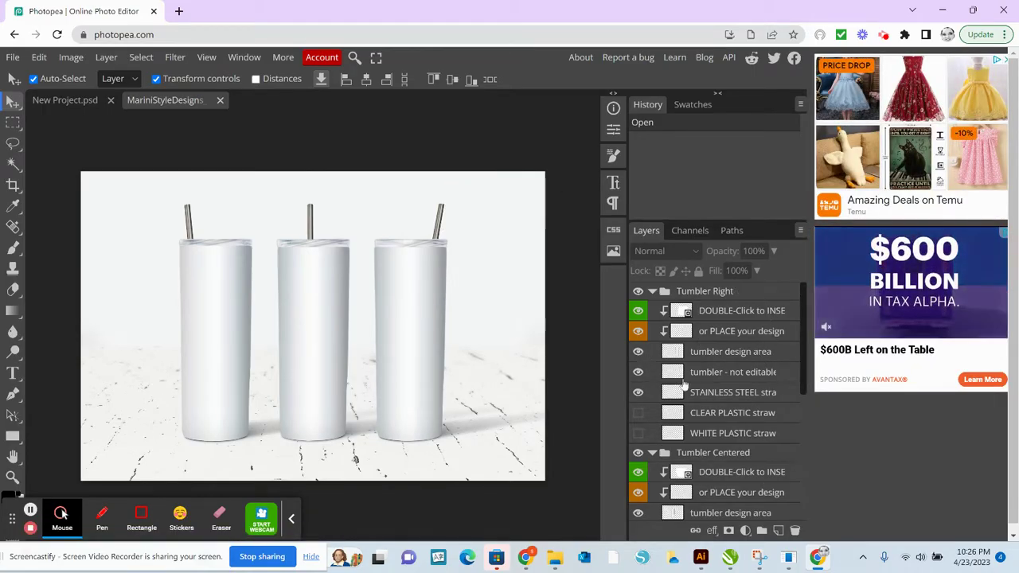
left_click(410, 318)
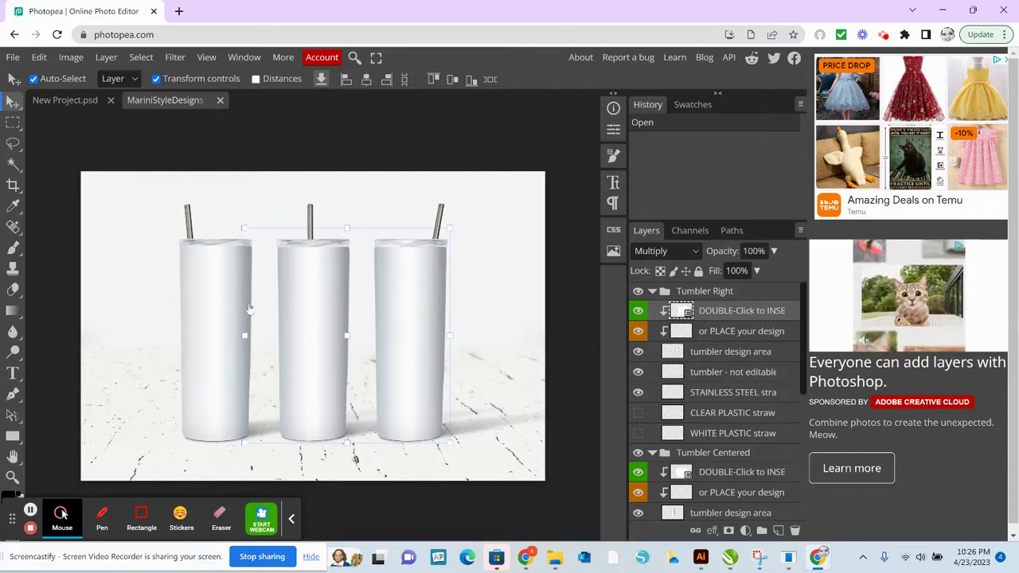
left_click(215, 317)
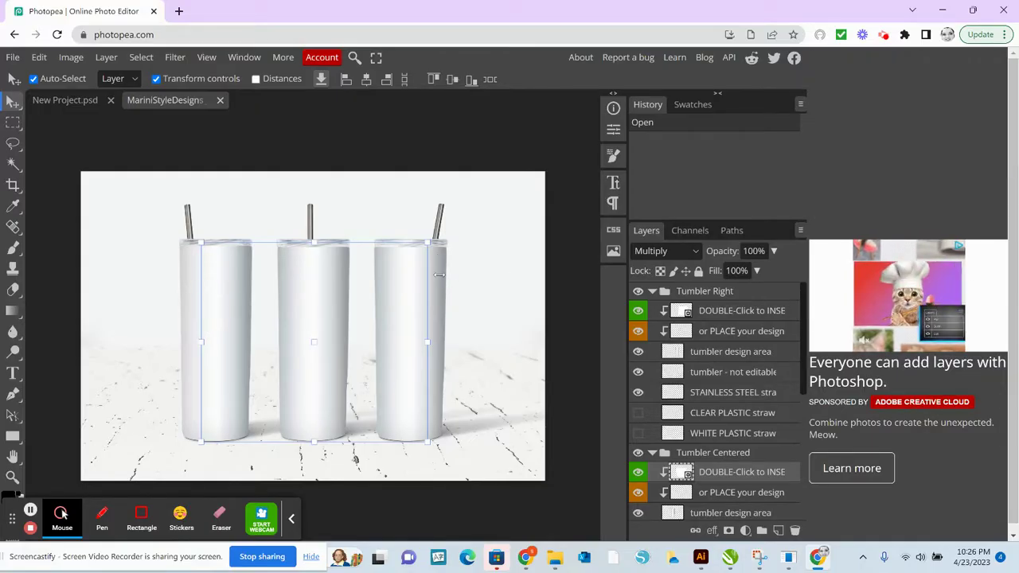
key("ctrl+t")
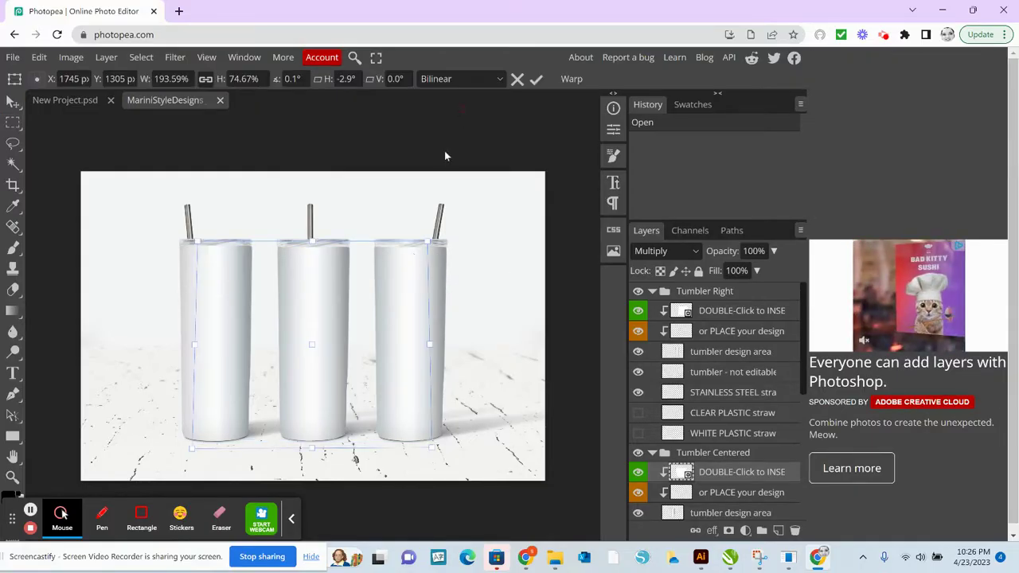
left_click(13, 101)
left_click(441, 299)
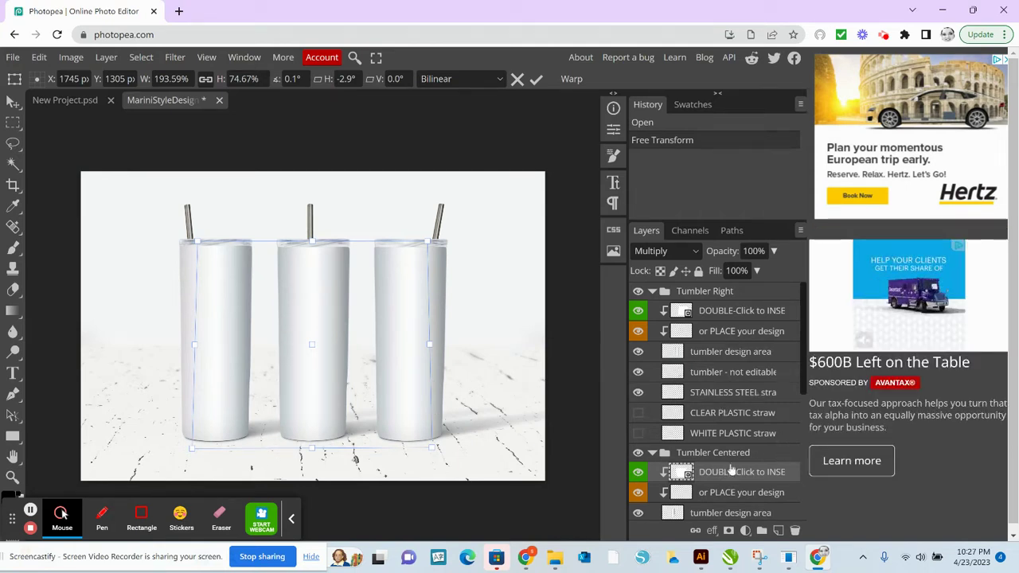
Hide the background layer to check tumbler transparency, then show the wood-floor background again
scroll(731, 470, "down", 3)
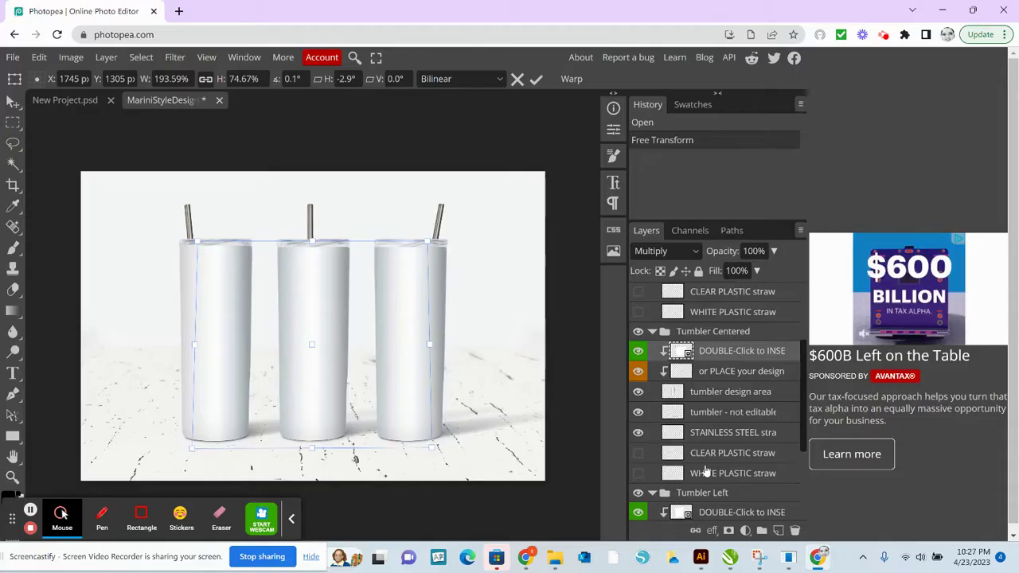
scroll(706, 472, "down", 3)
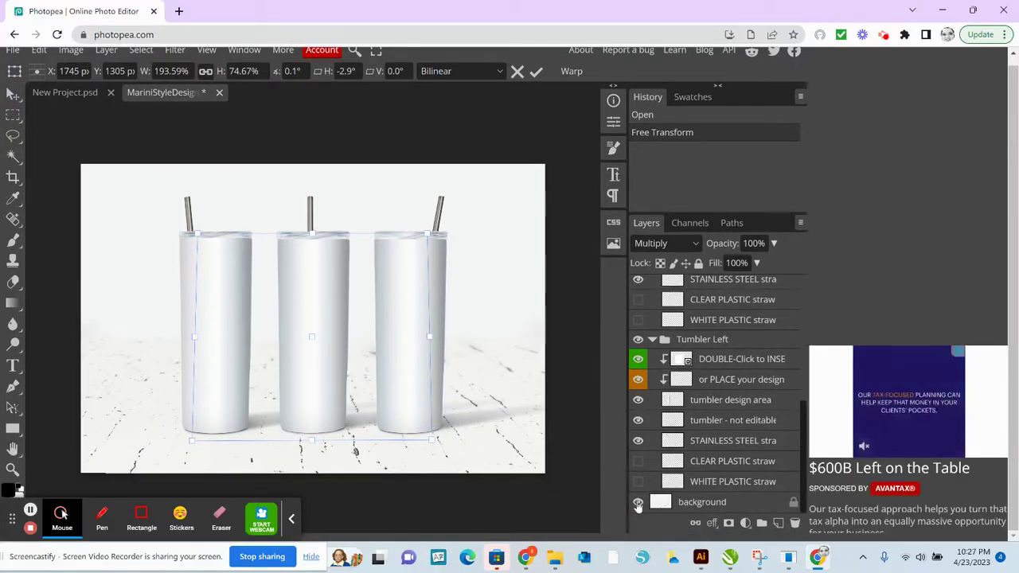
left_click(638, 503)
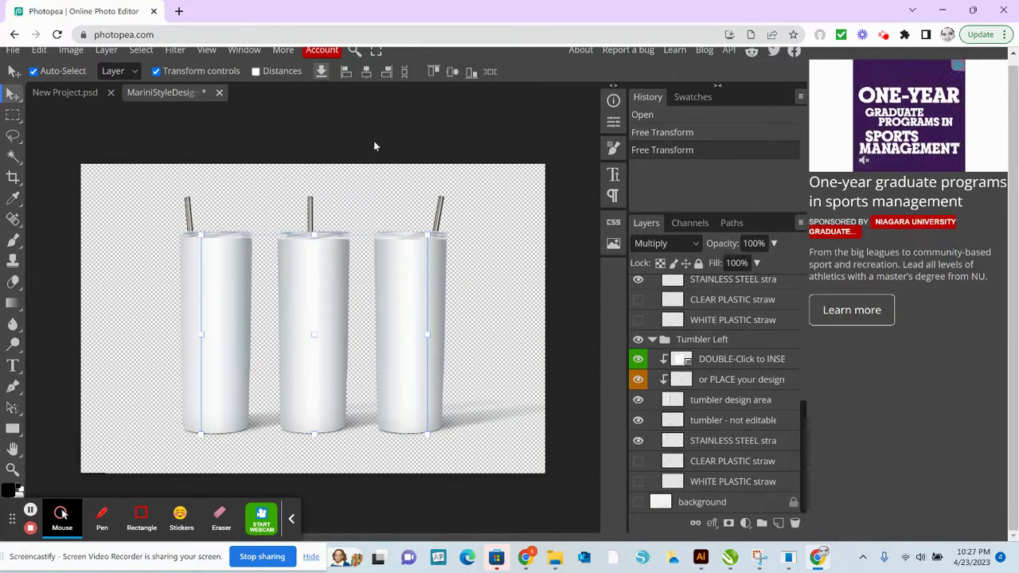
left_click(209, 175)
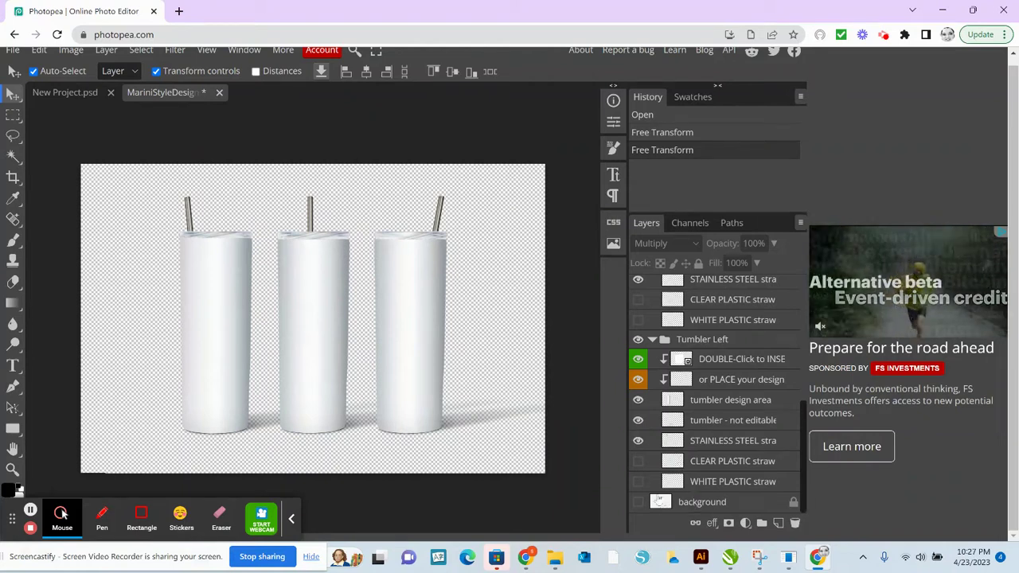
left_click(638, 502)
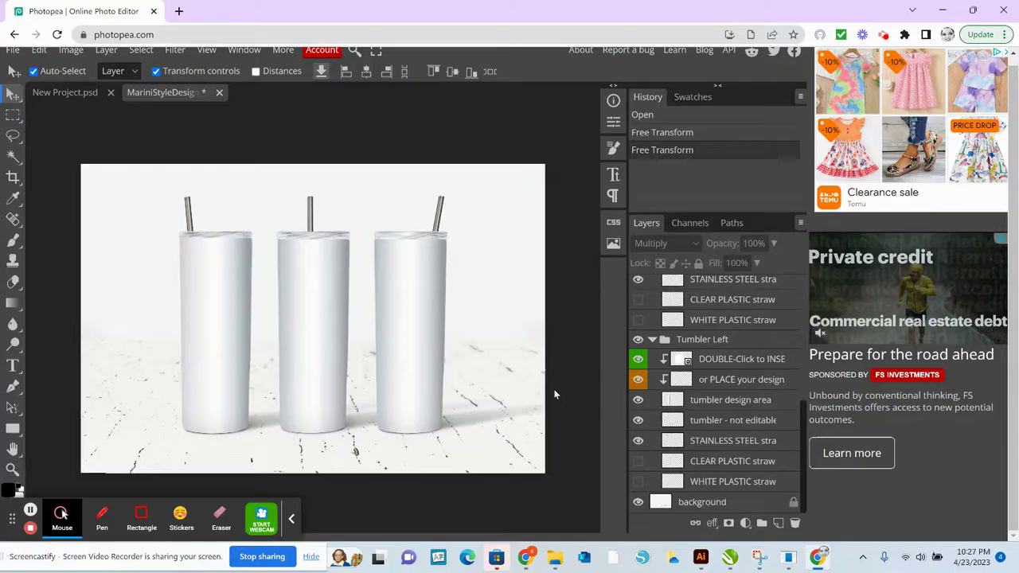
scroll(688, 408, "up", 3)
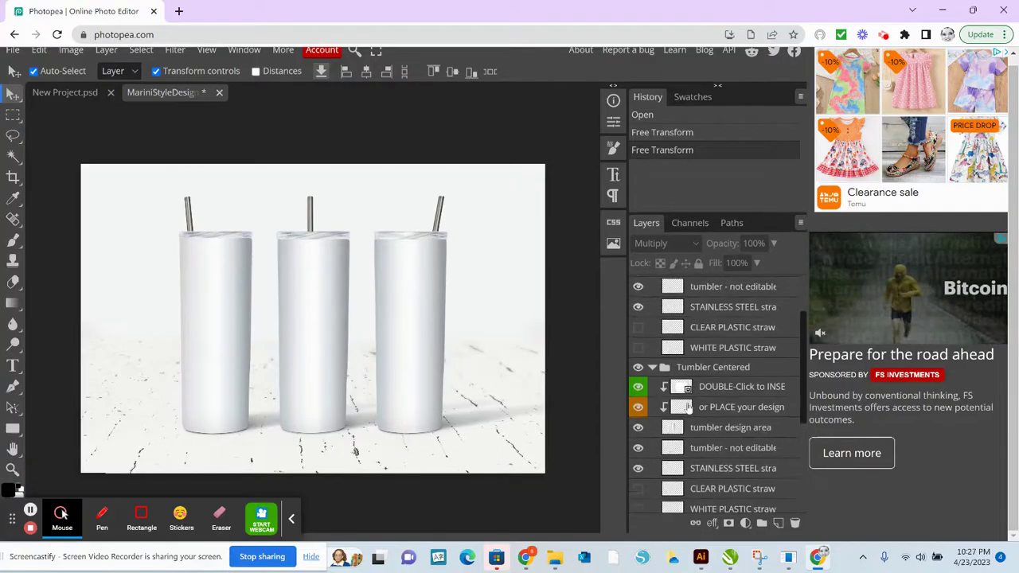
left_click(293, 271)
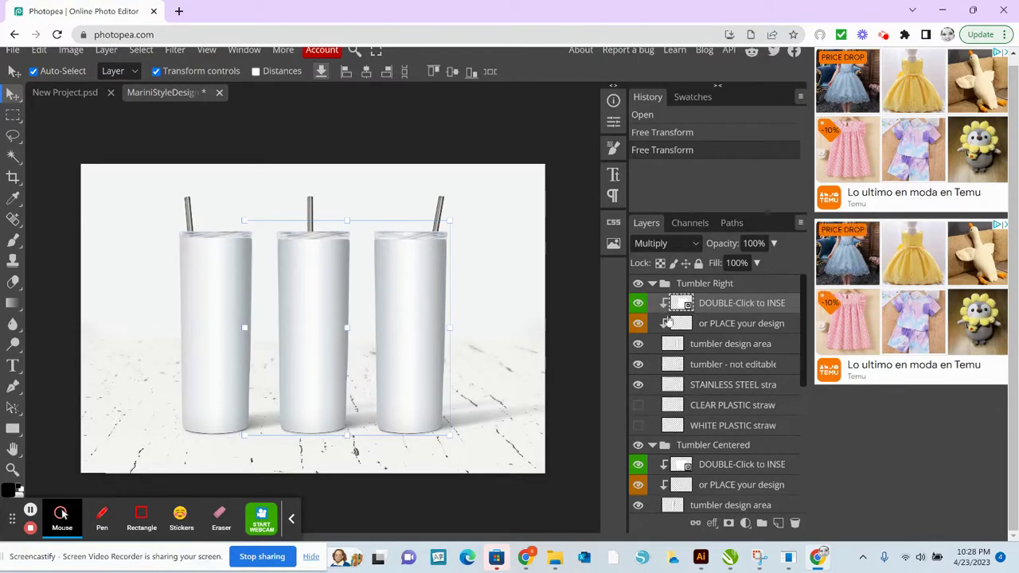
left_click(717, 323)
double_click(717, 323)
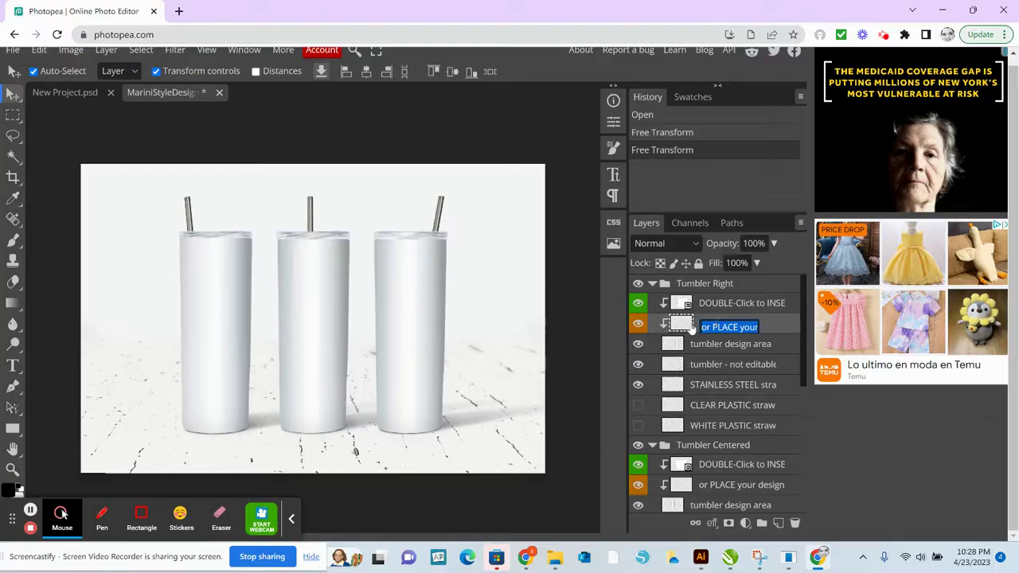
double_click(689, 325)
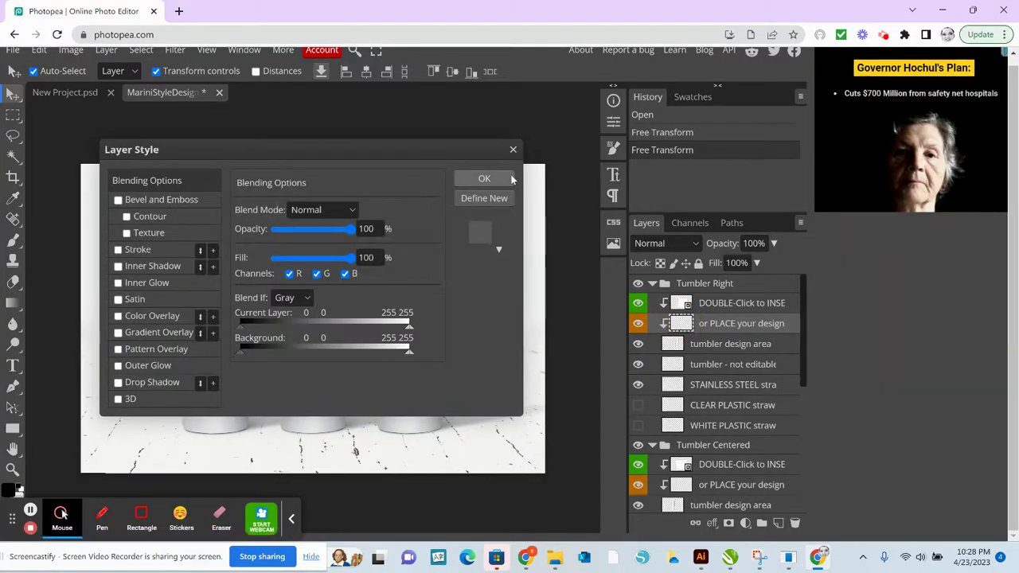
left_click(513, 150)
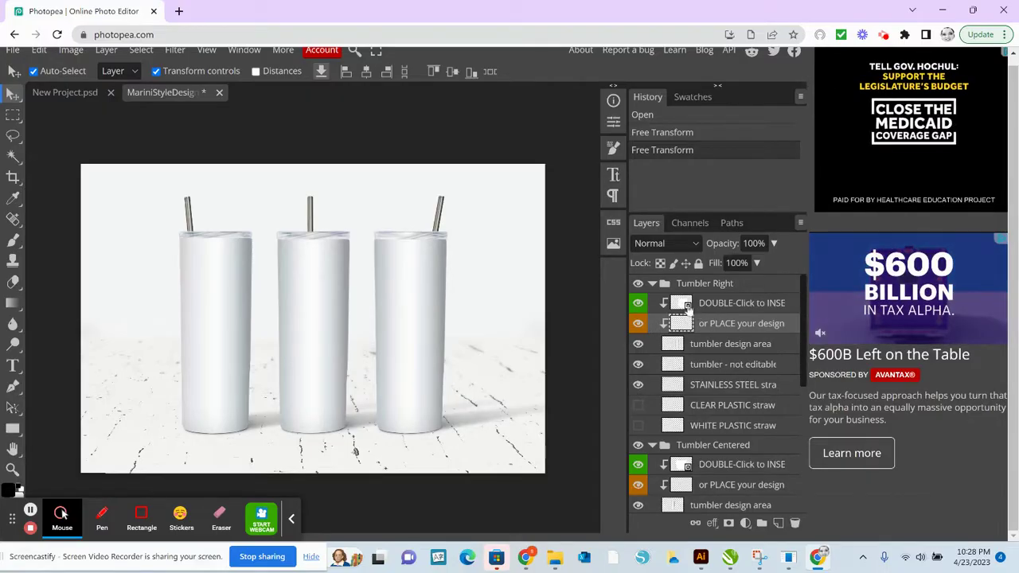
Open the 'DOUBLE-Click to INSERT' smart object as its own Layer 1911.psd tab
double_click(686, 305)
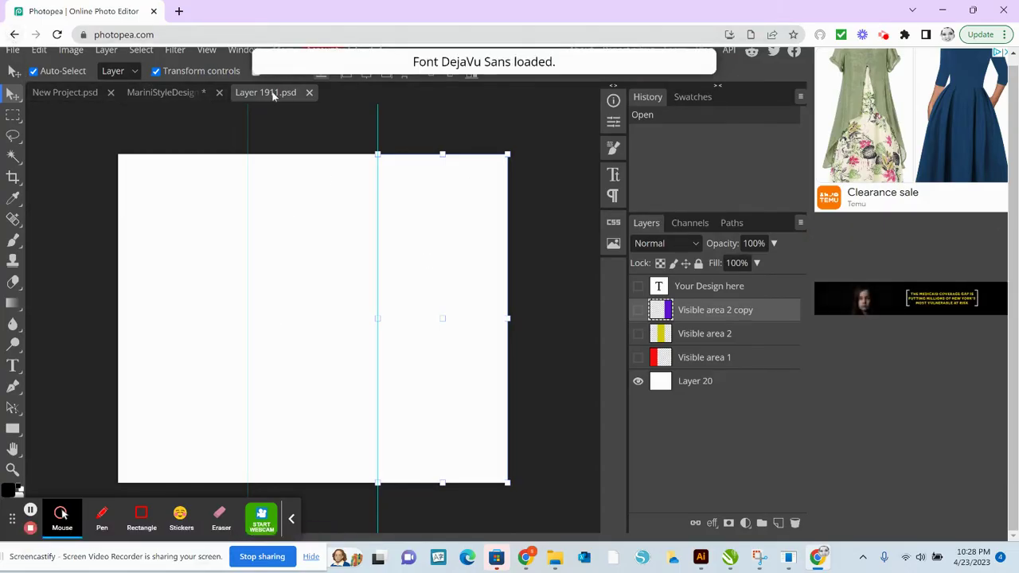
left_click(309, 92)
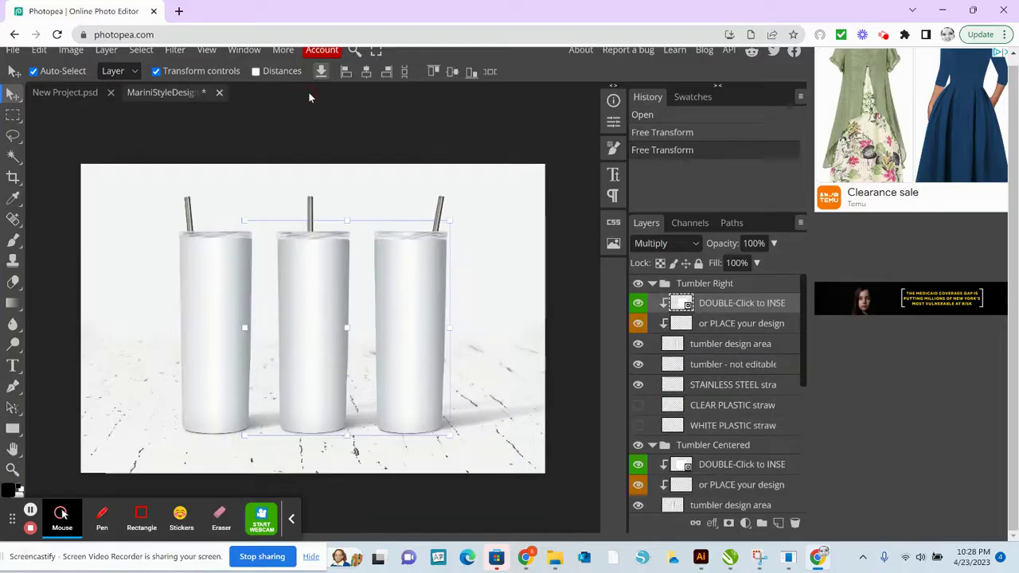
double_click(676, 304)
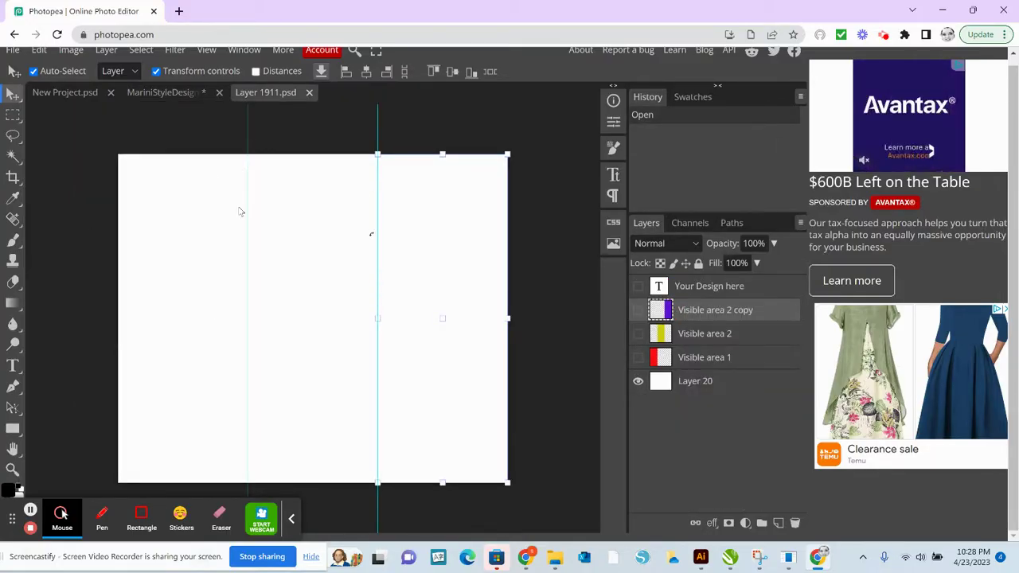
Place the first PNG from Downloads > ED-MD-LTHR-S04 Butterflies into the smart object
left_click(14, 50)
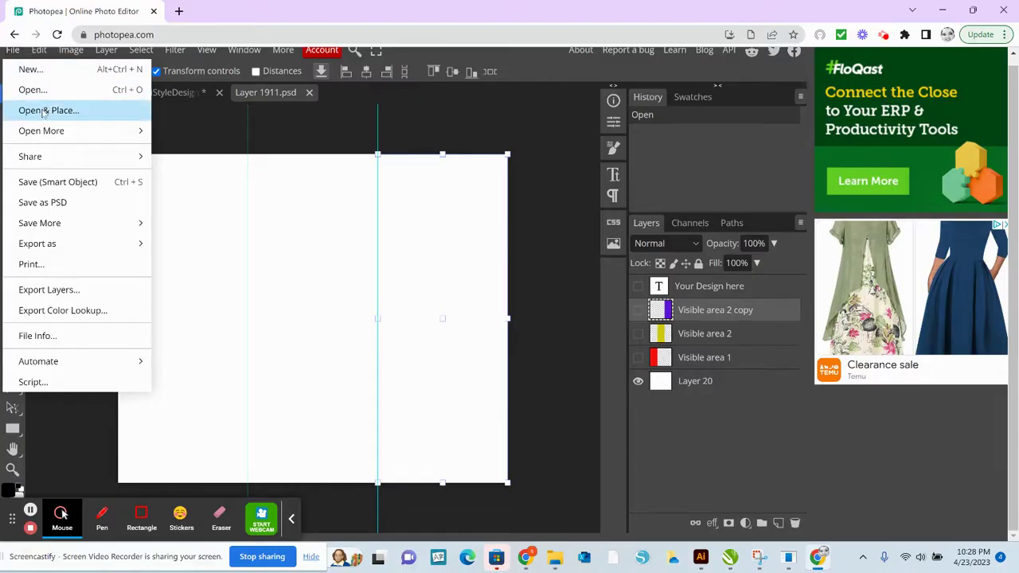
left_click(44, 110)
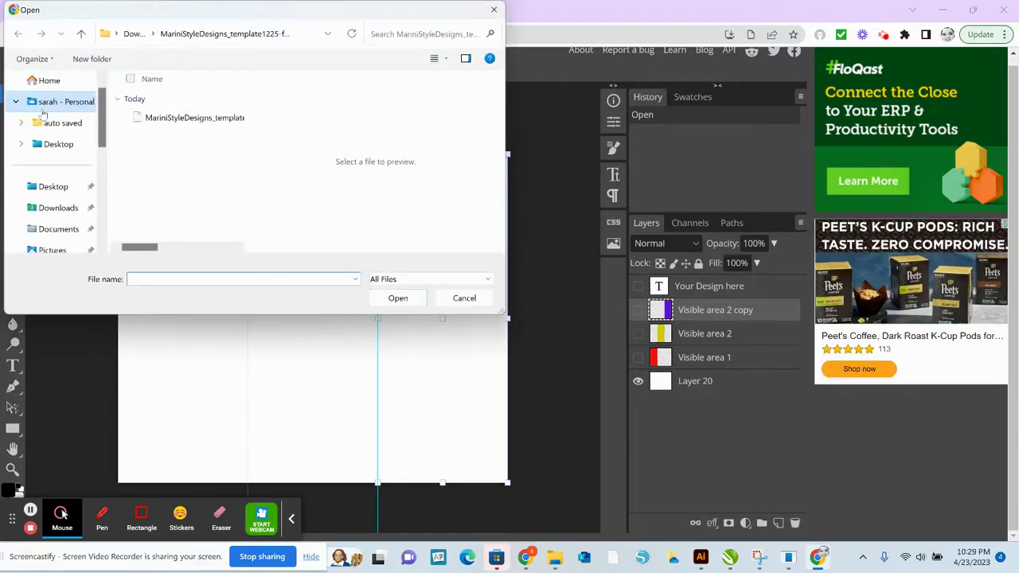
scroll(44, 114, "down", 1)
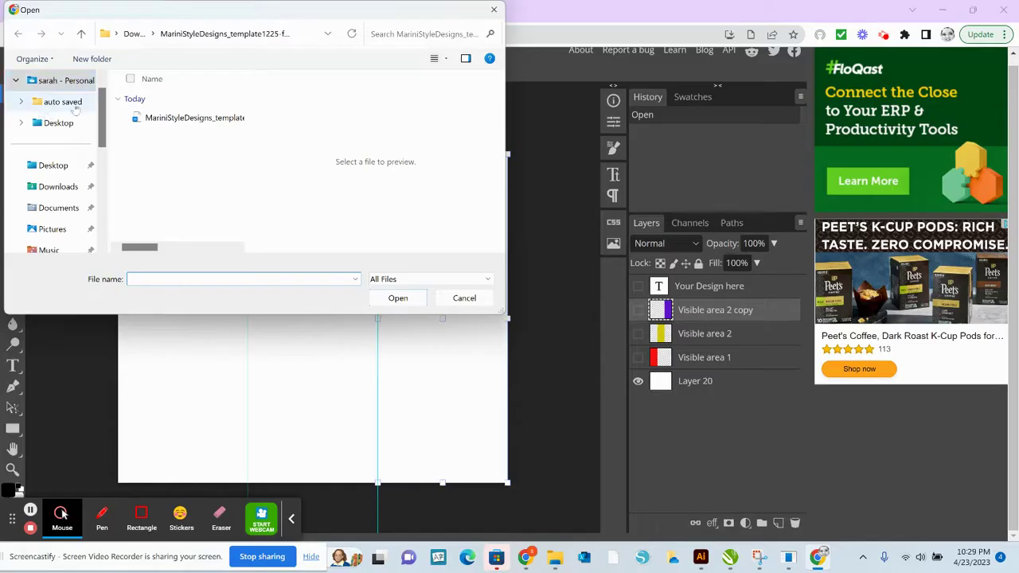
left_click(140, 32)
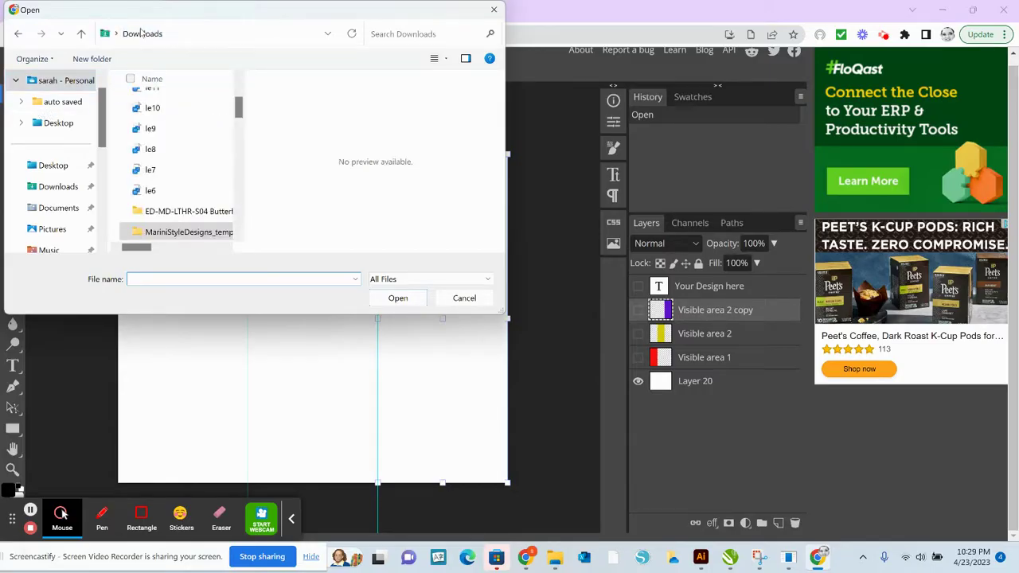
double_click(195, 211)
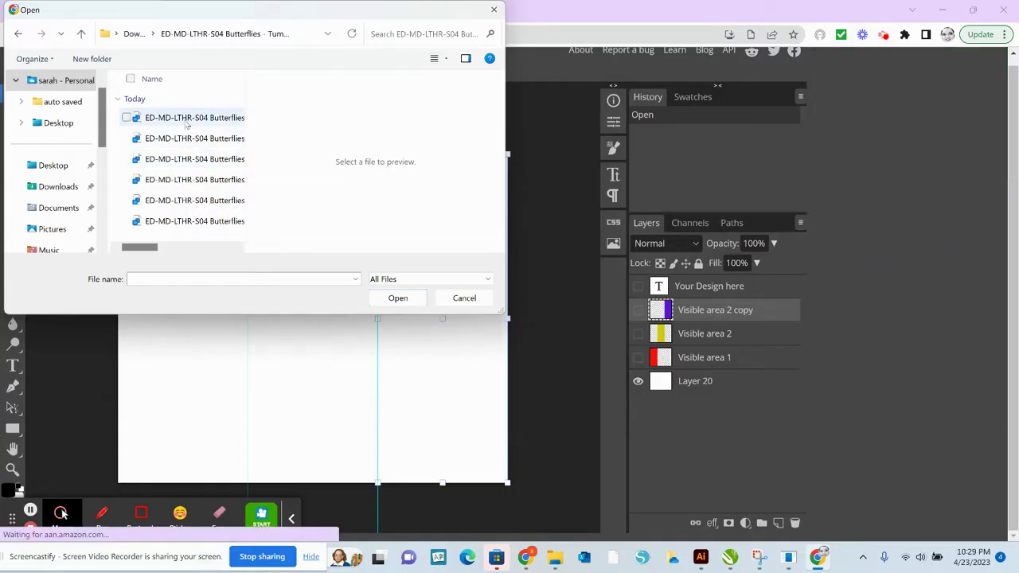
mouse_move(188, 125)
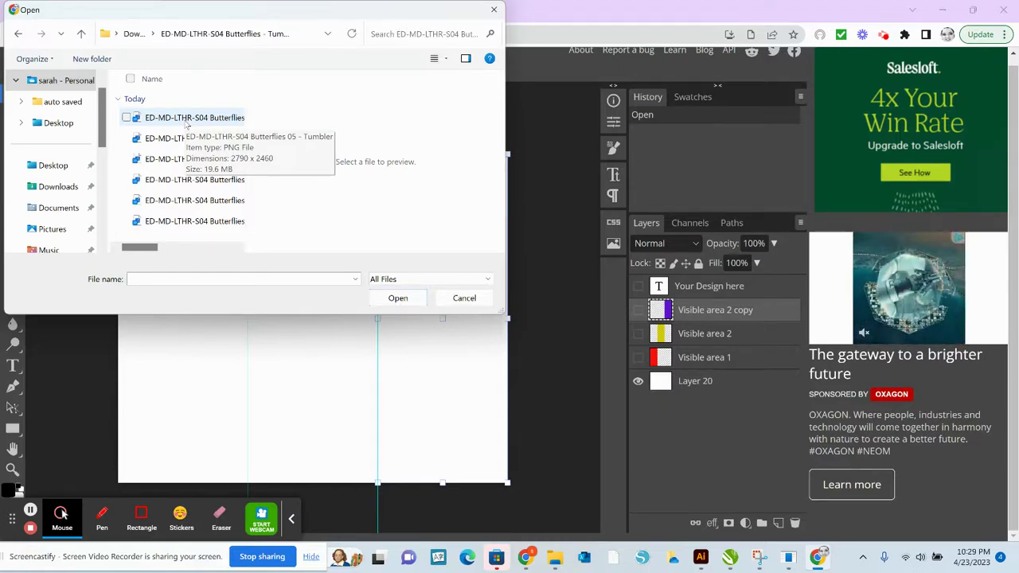
double_click(184, 121)
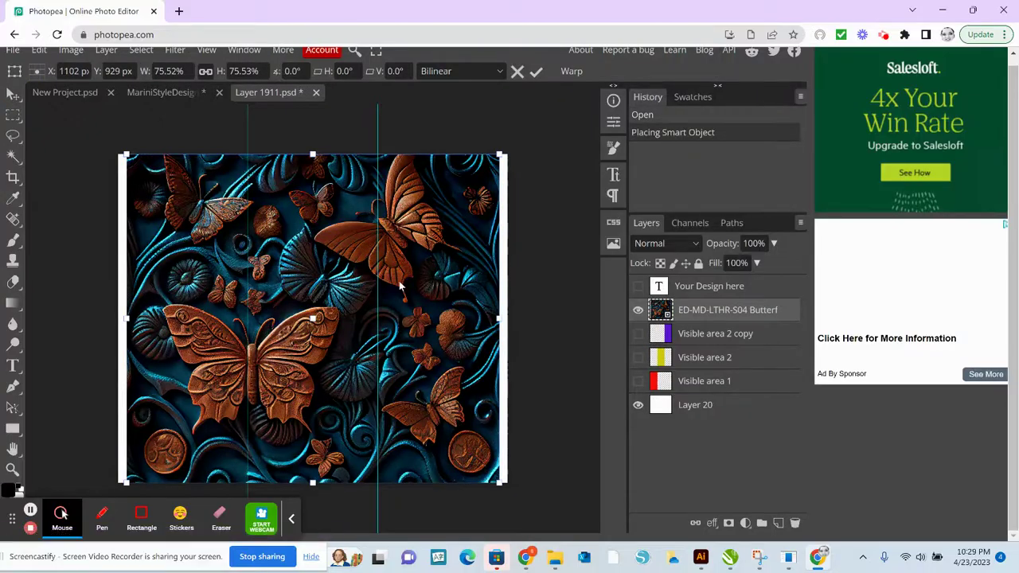
Shift the butterfly image left and enlarge it to about 82% to cover the canvas
left_click_drag(412, 345, 402, 339)
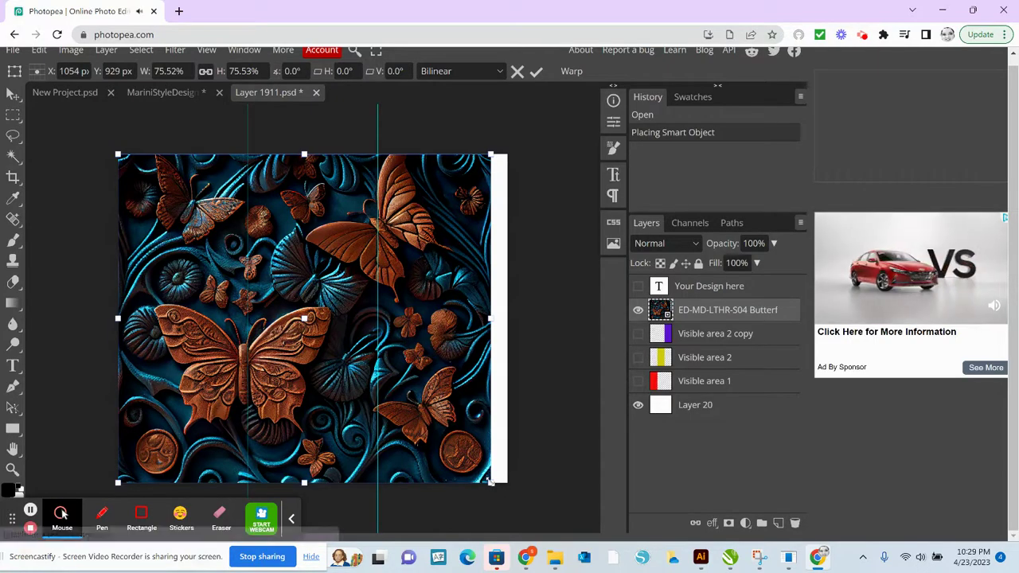
left_click_drag(513, 496, 547, 525)
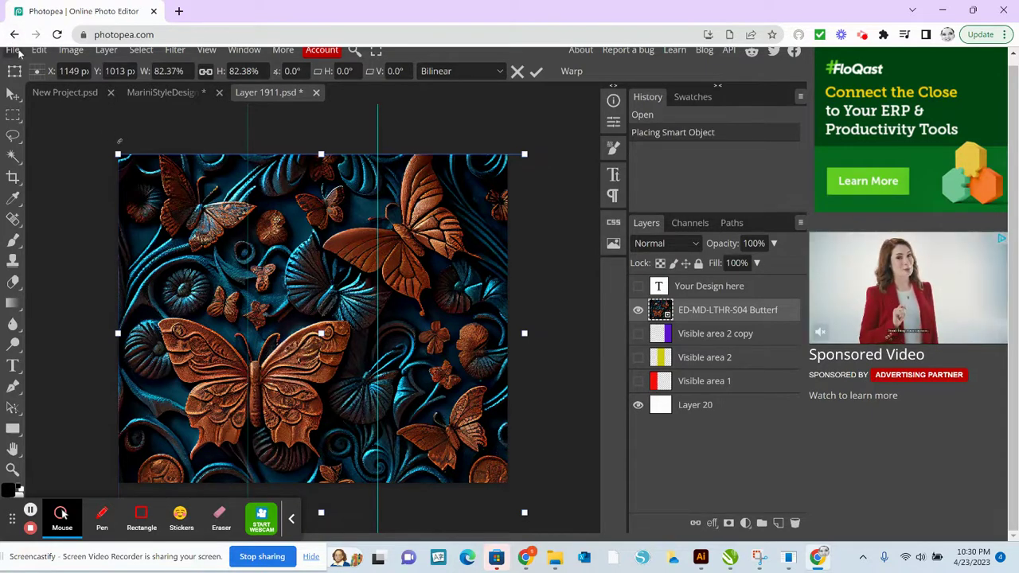
Save Layer 1911.psd with File > Save, committing the butterfly transform into the mockup
left_click(13, 50)
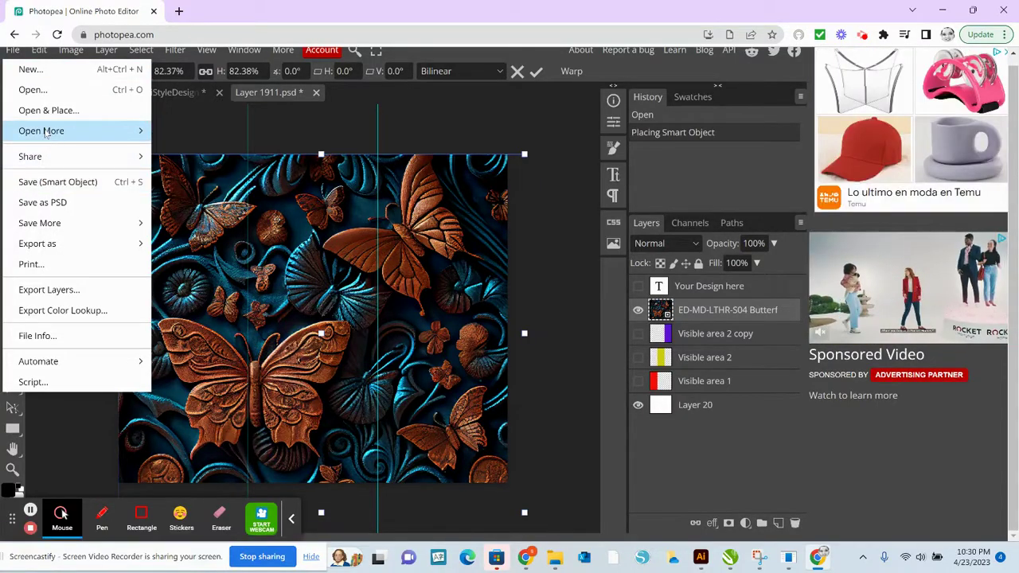
left_click(53, 180)
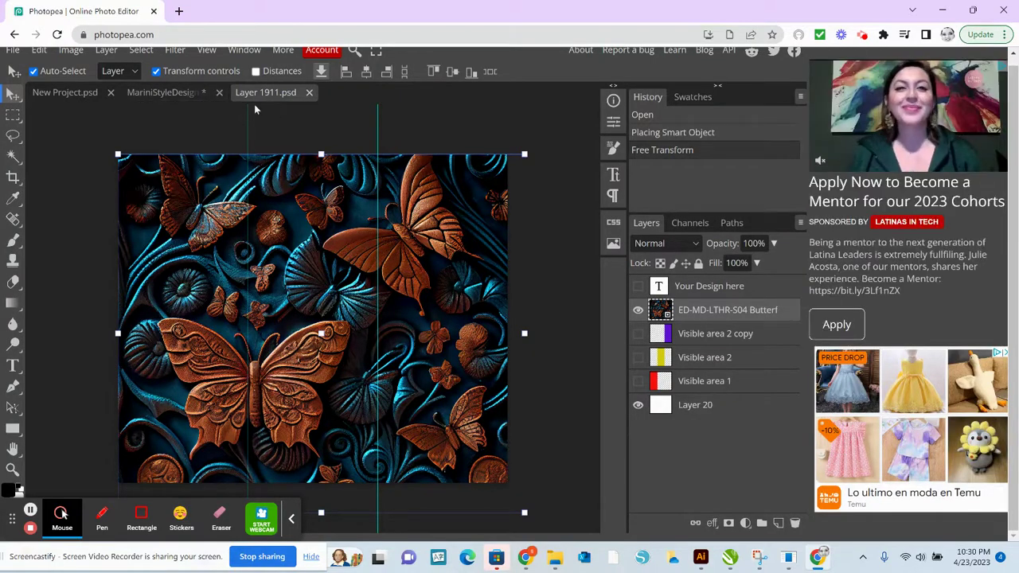
Return to the MariniStyleDesigns mockup and deselect to view the butterfly-wrapped tumblers
left_click(145, 94)
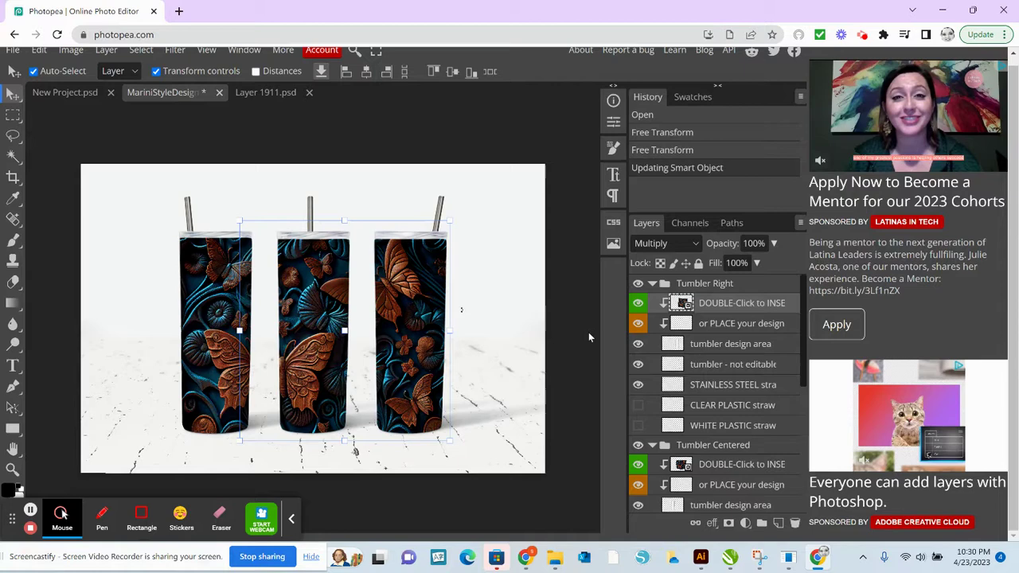
left_click(510, 317)
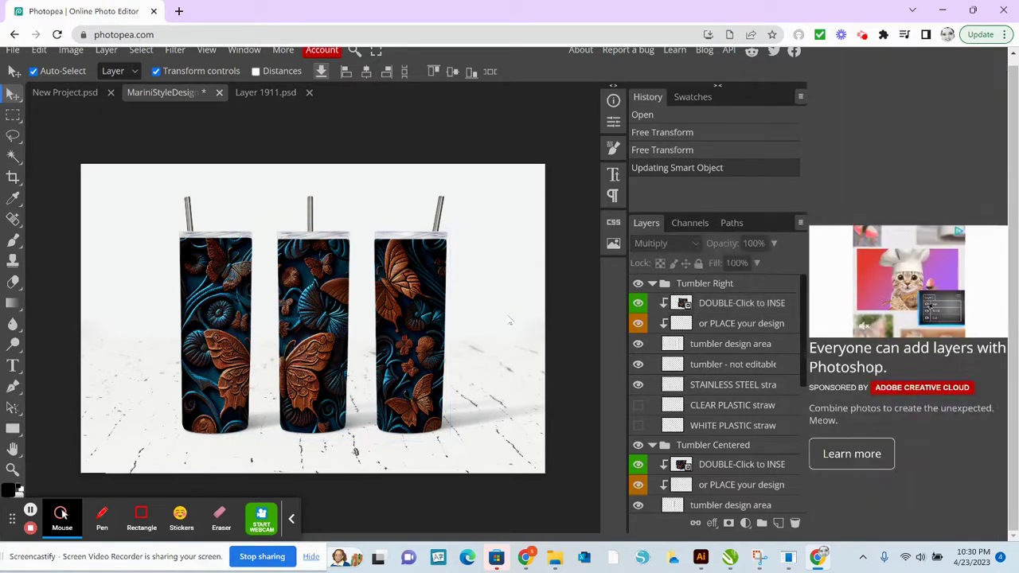